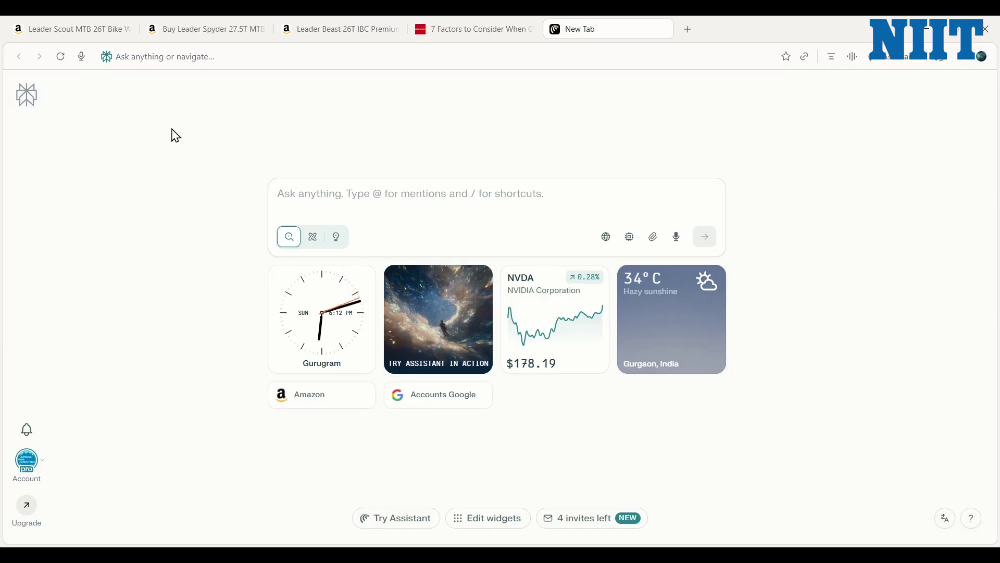
pyautogui.click(86, 24)
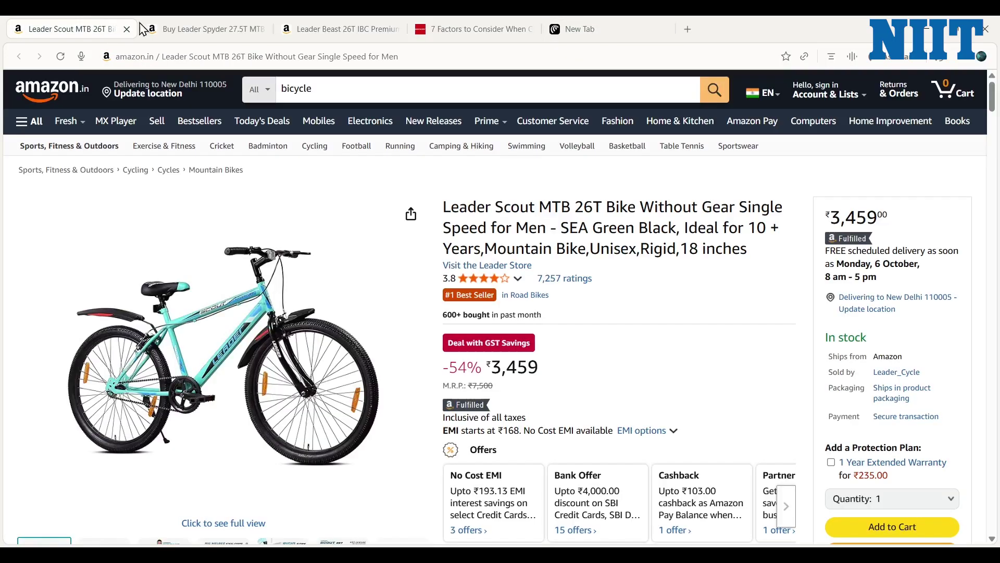
pyautogui.click(201, 24)
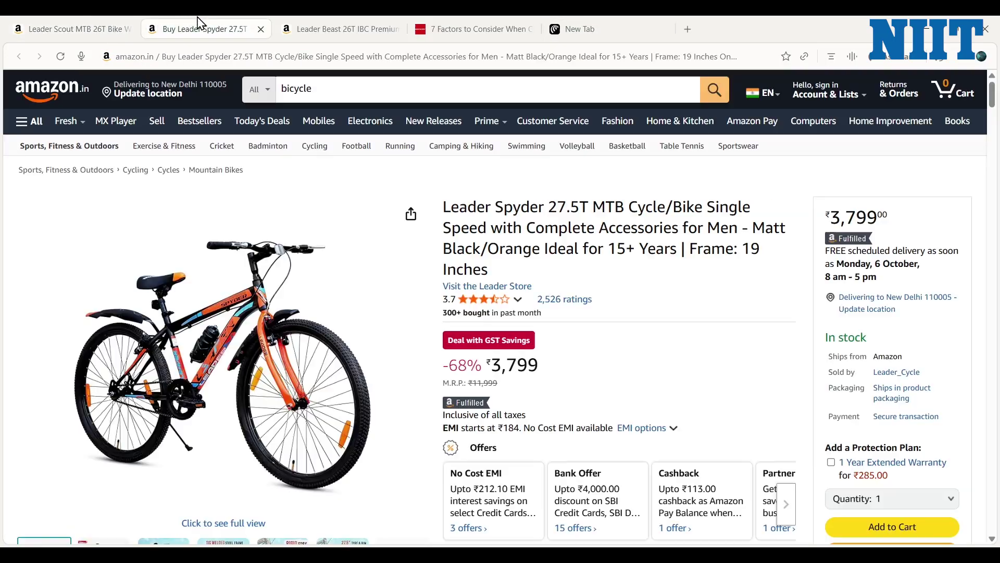
pyautogui.click(349, 23)
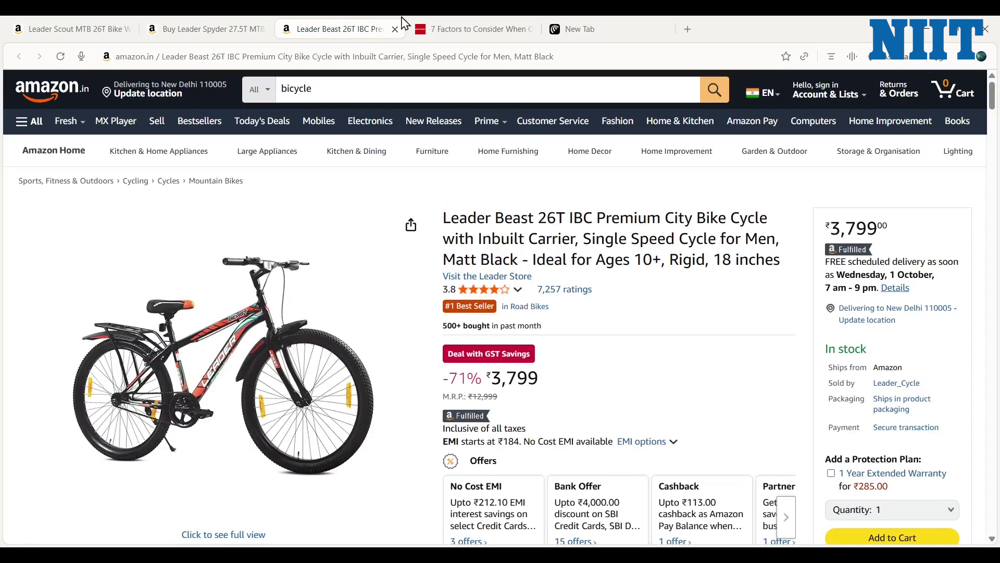
pyautogui.click(459, 29)
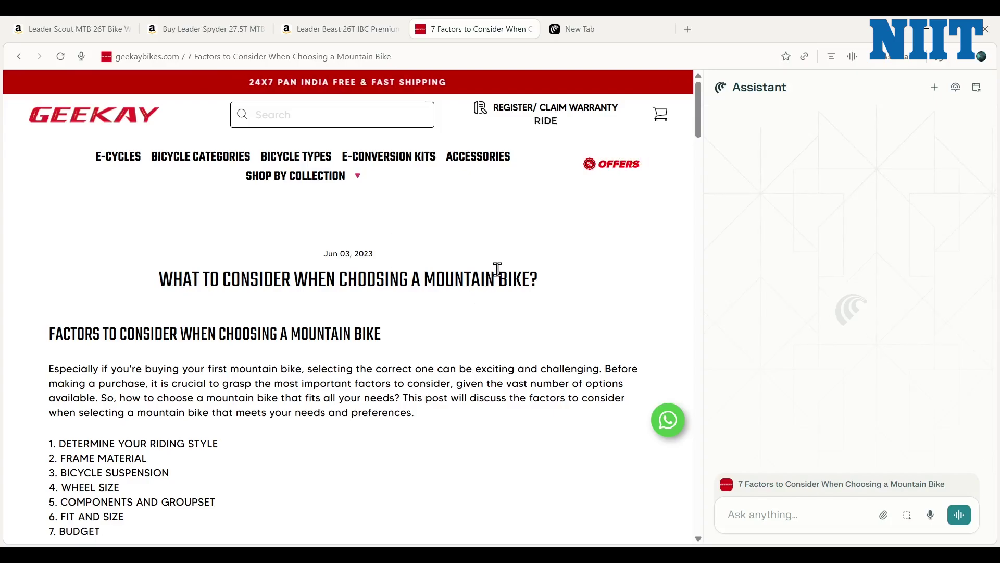
pyautogui.click(597, 24)
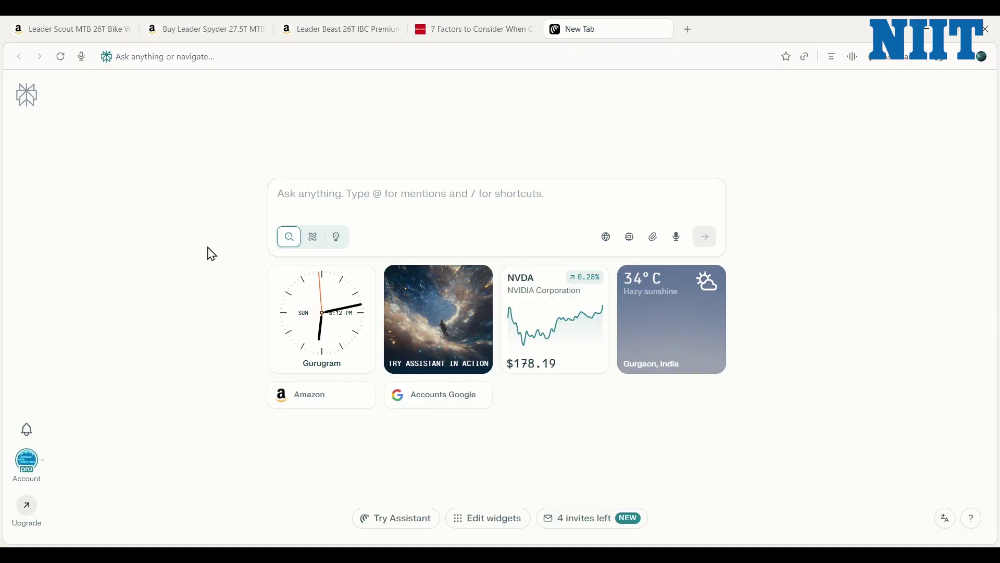
# - Mention the Leader Scout, Leader Spyder, Leader Beast and mountain-bike buying-guide tabs in the Ask box
pyautogui.click(326, 194)
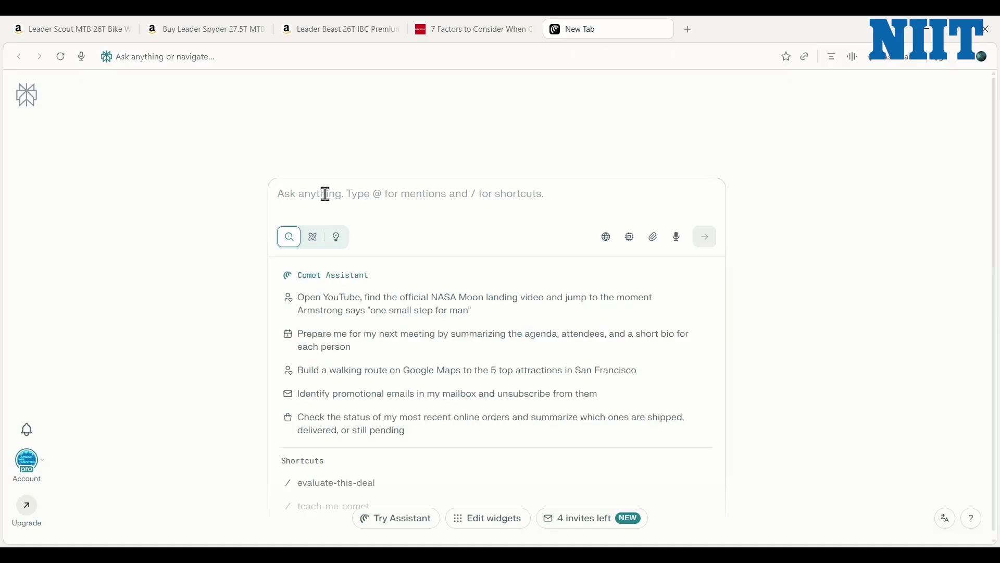
pyautogui.write('@')
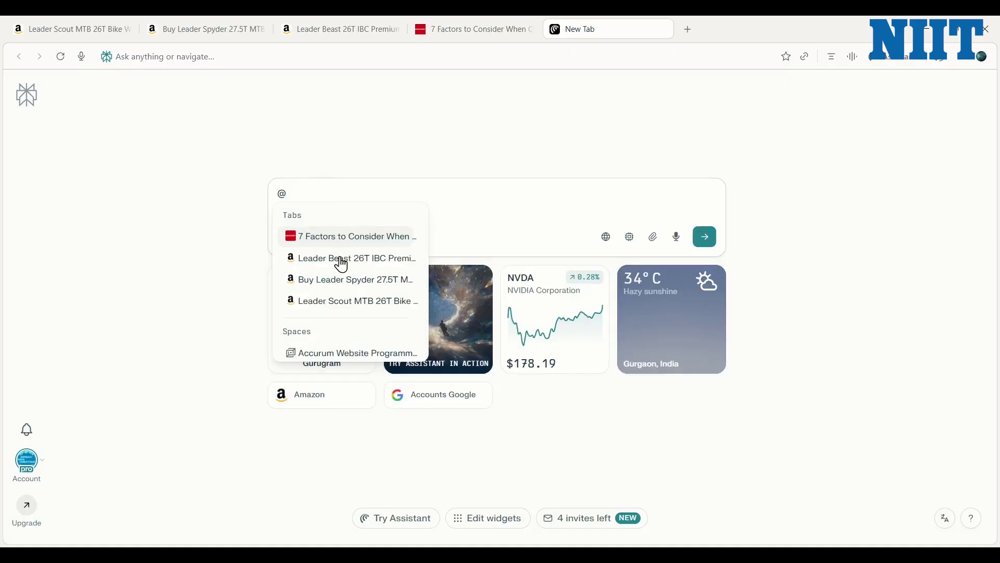
pyautogui.click(338, 306)
pyautogui.write('@')
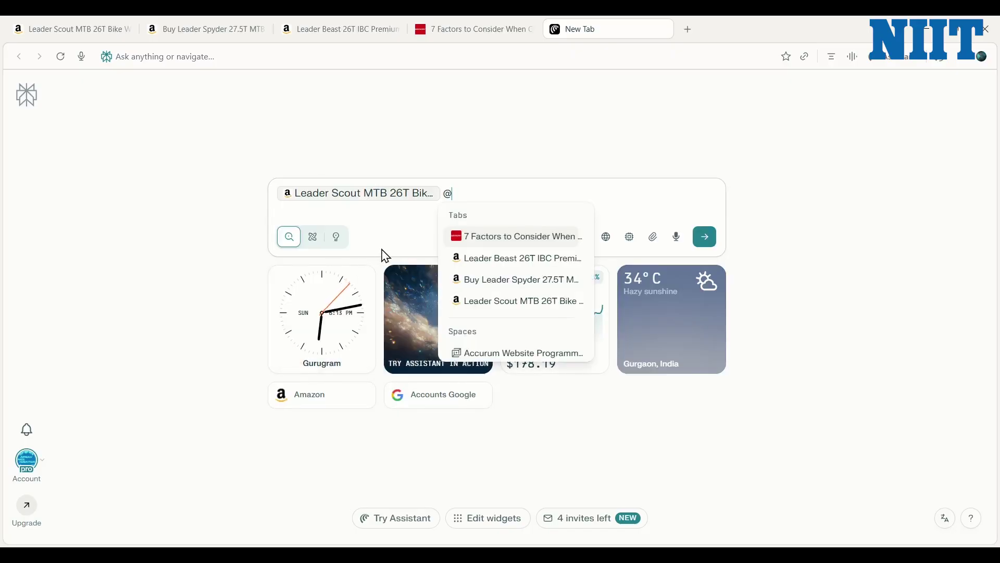
pyautogui.click(481, 281)
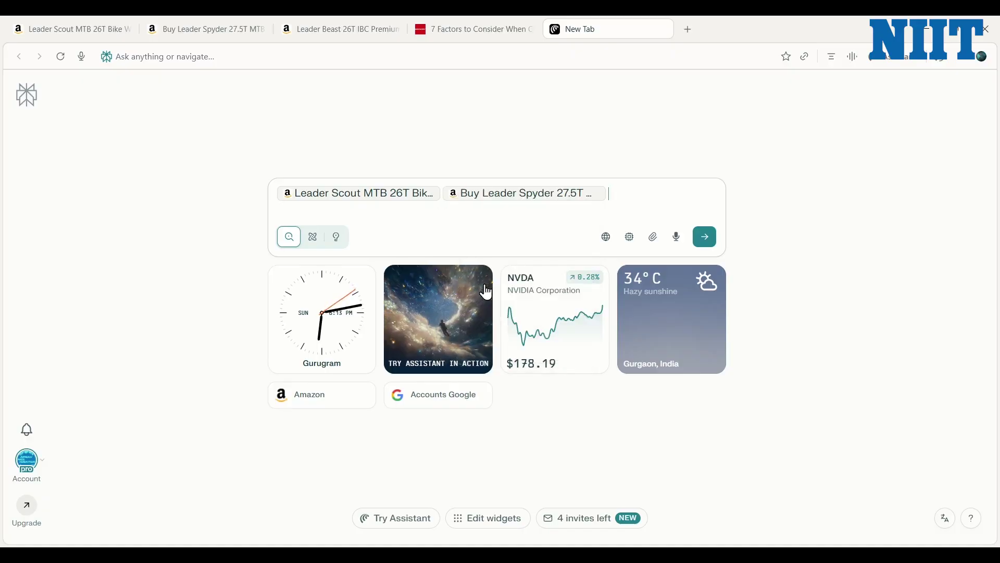
pyautogui.write('@')
pyautogui.click(658, 258)
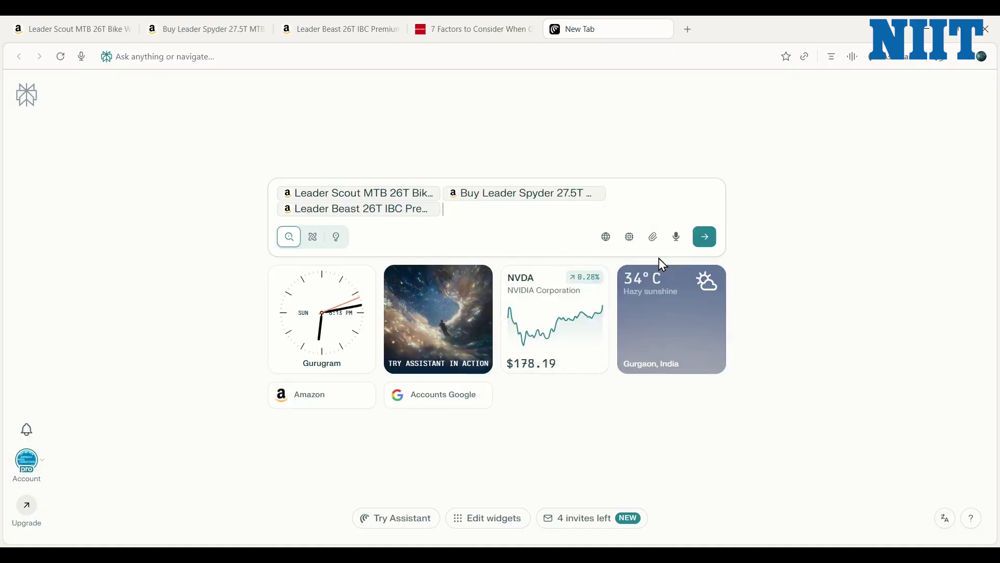
pyautogui.write('@')
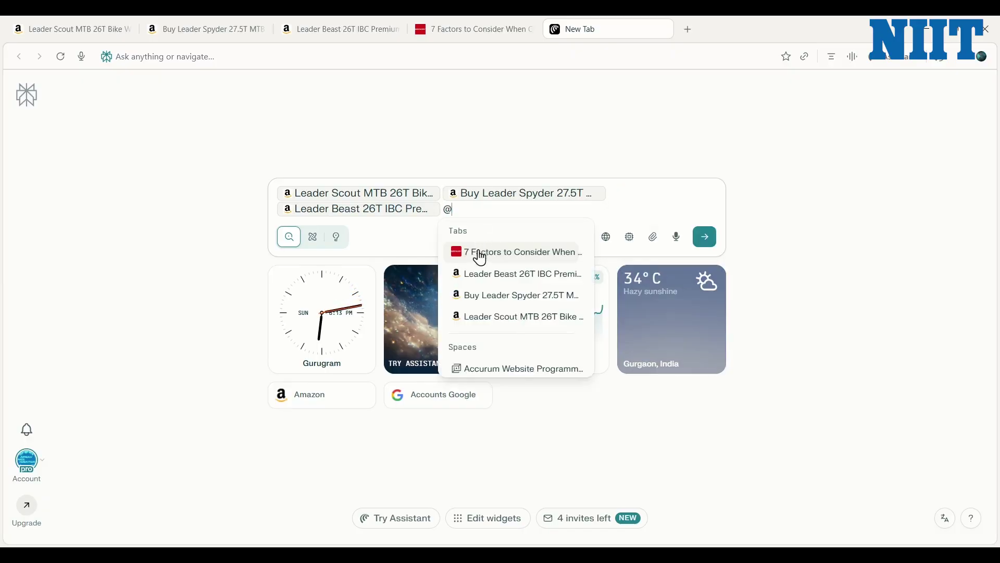
pyautogui.click(480, 257)
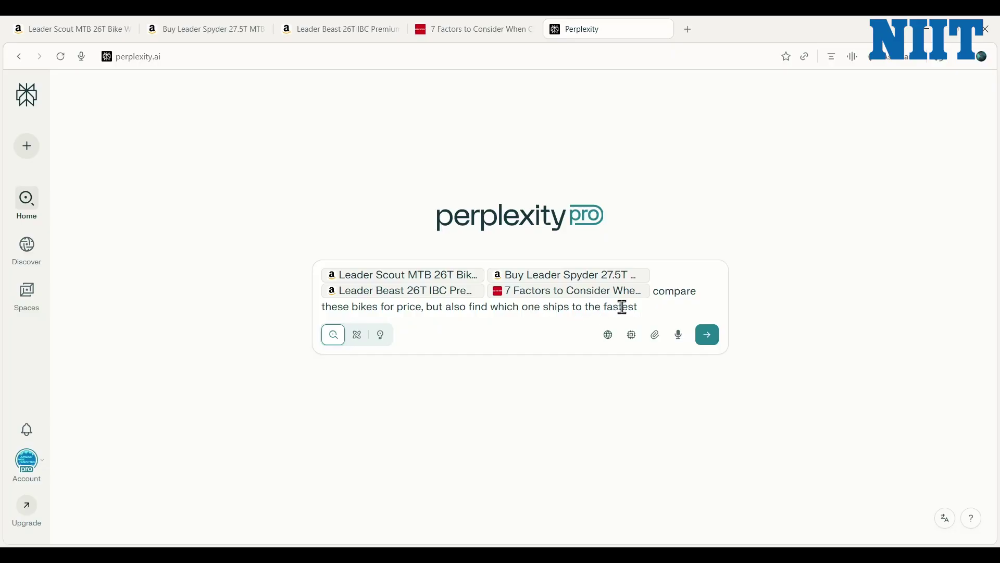
# - Submit the bike price and fastest-shipping comparison question
pyautogui.click(707, 338)
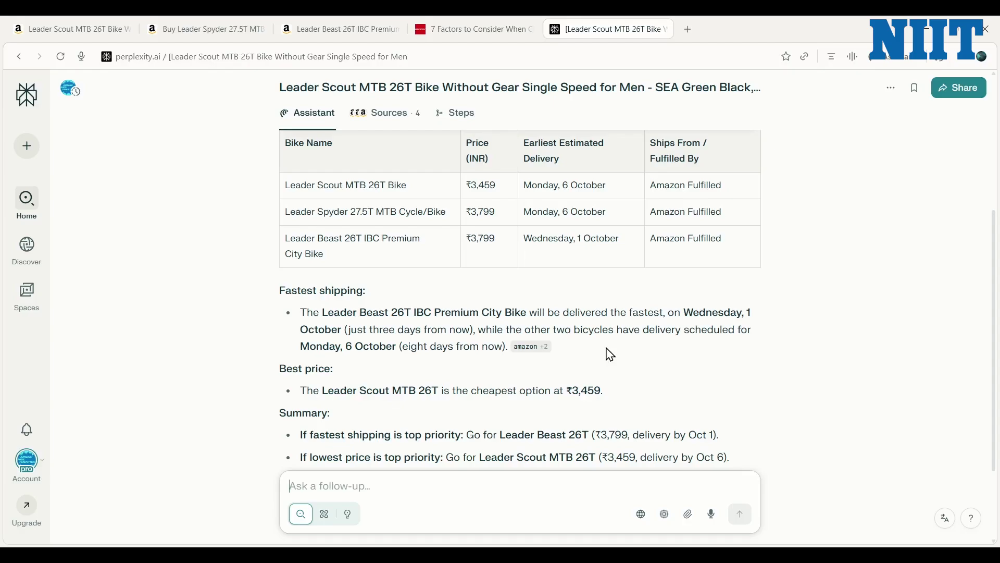
# - Open a fresh Comet window after reading the comparison
pyautogui.hotkey('ctrl', 'n')
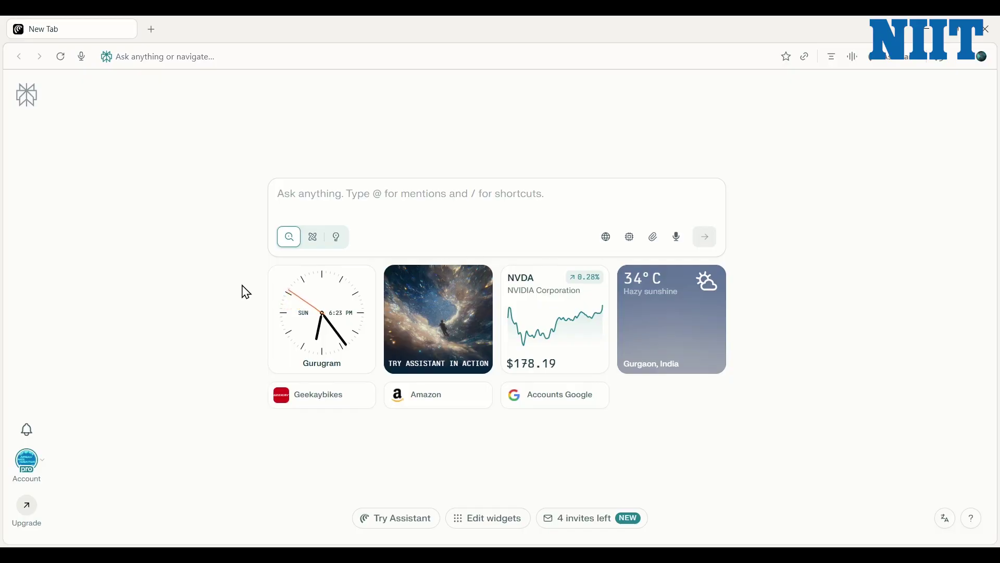
# - Paste and submit the week-long early-March family Italy trip request
pyautogui.click(339, 203)
pyautogui.write('Plan a week-long trip for a family to Italy for the first week of March, look at flight tickets, hotels, and travel itineraries, based on good reviews along with price comparisons')
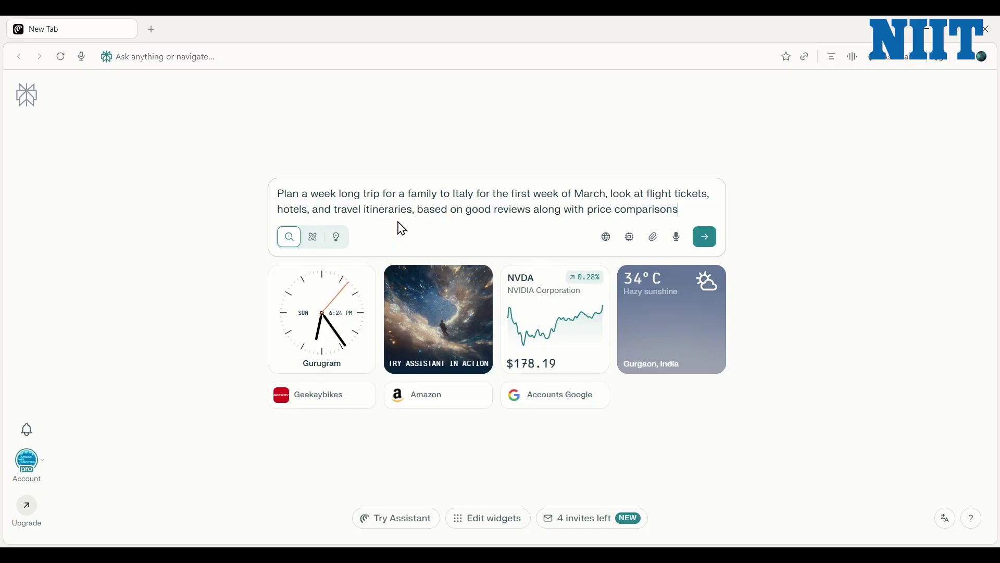
pyautogui.press('Return')
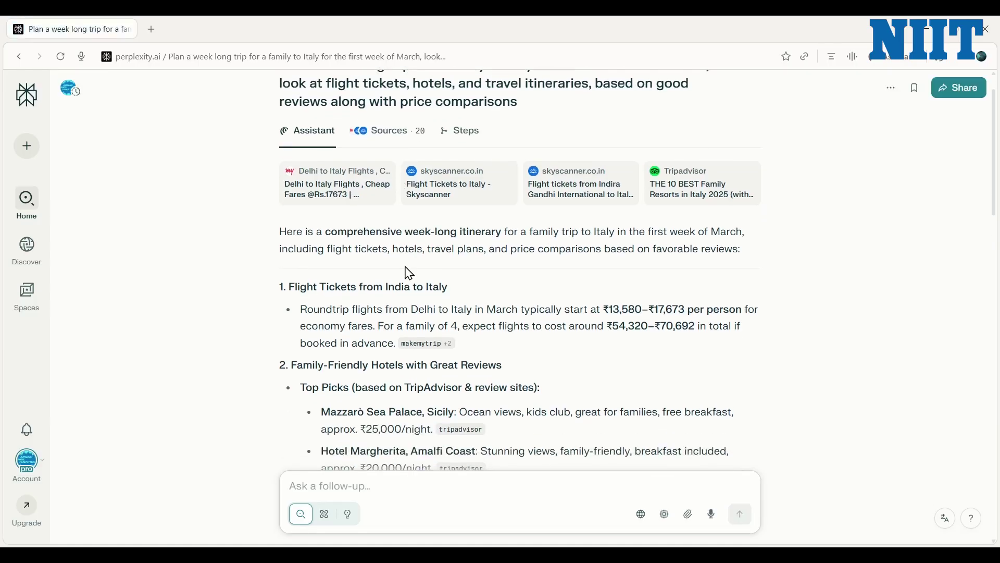
# - Inspect the research steps and sources behind the Italy itinerary answer
pyautogui.scroll(1, 437, 276)
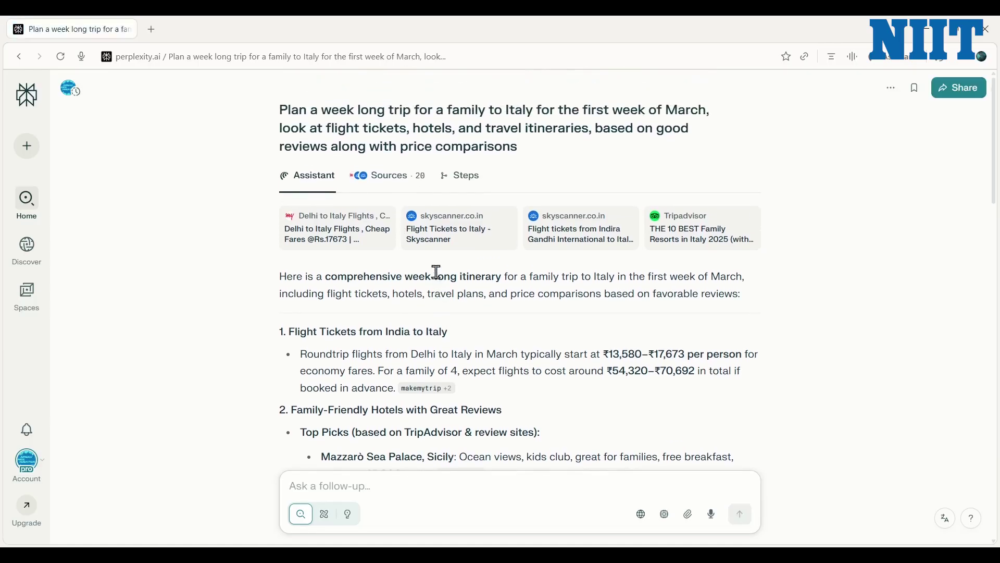
pyautogui.click(465, 188)
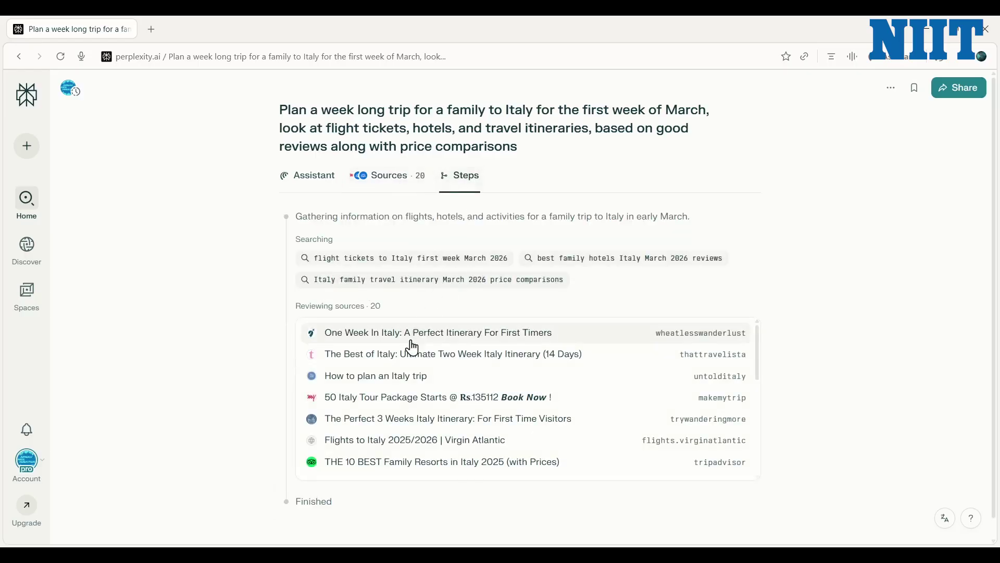
pyautogui.scroll(-1, 412, 347)
pyautogui.scroll(-3, 393, 330)
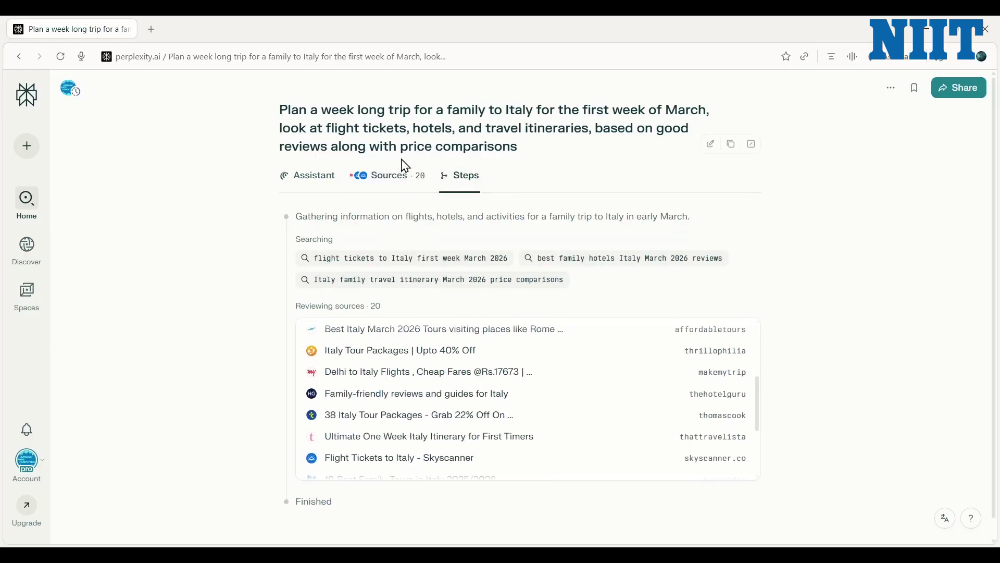
pyautogui.click(390, 176)
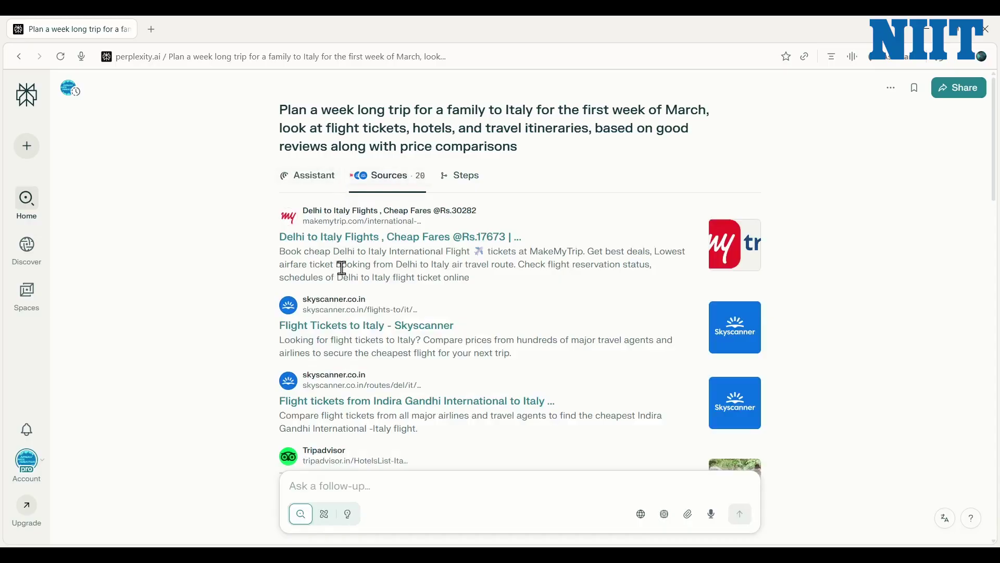
pyautogui.scroll(-1, 328, 271)
pyautogui.click(320, 133)
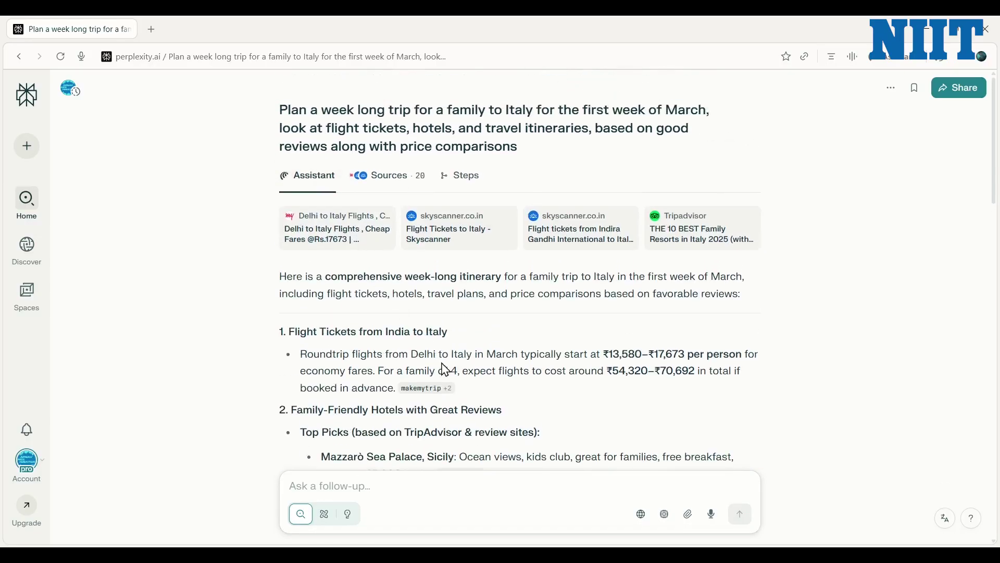
# - Read through the rest of the Italy itinerary's flights, hotels and price comparisons
pyautogui.scroll(-2, 445, 370)
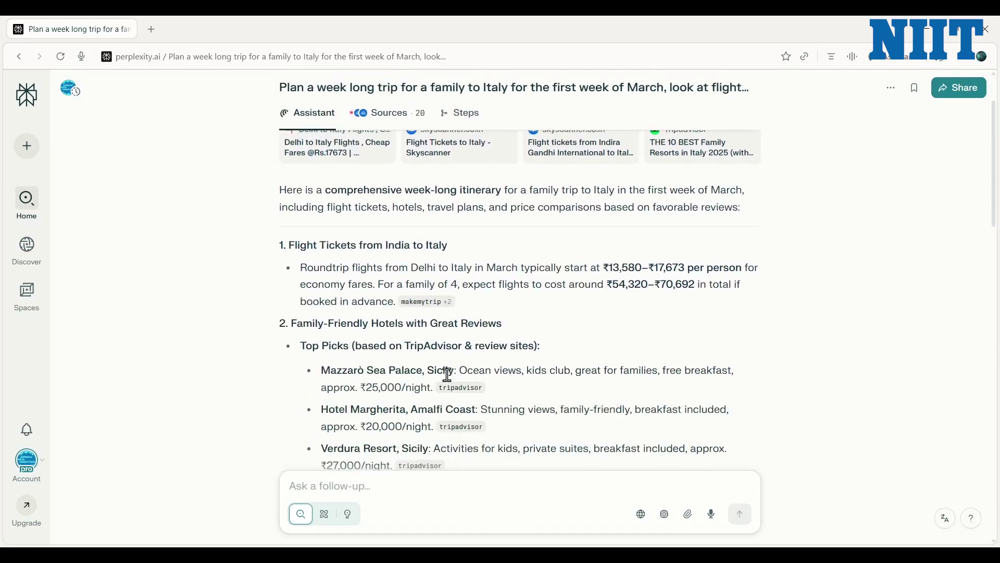
pyautogui.scroll(-7, 448, 374)
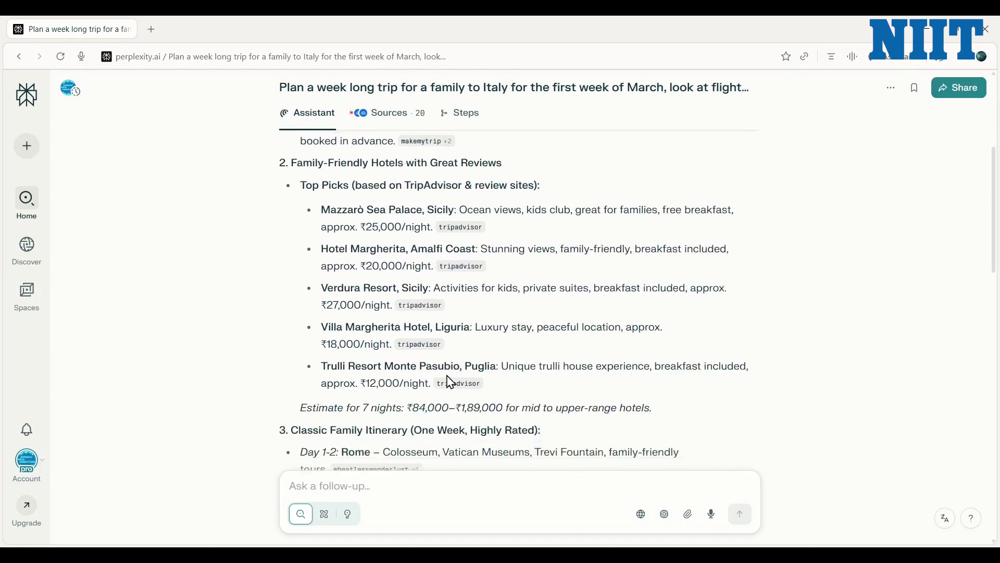
pyautogui.scroll(-3, 451, 383)
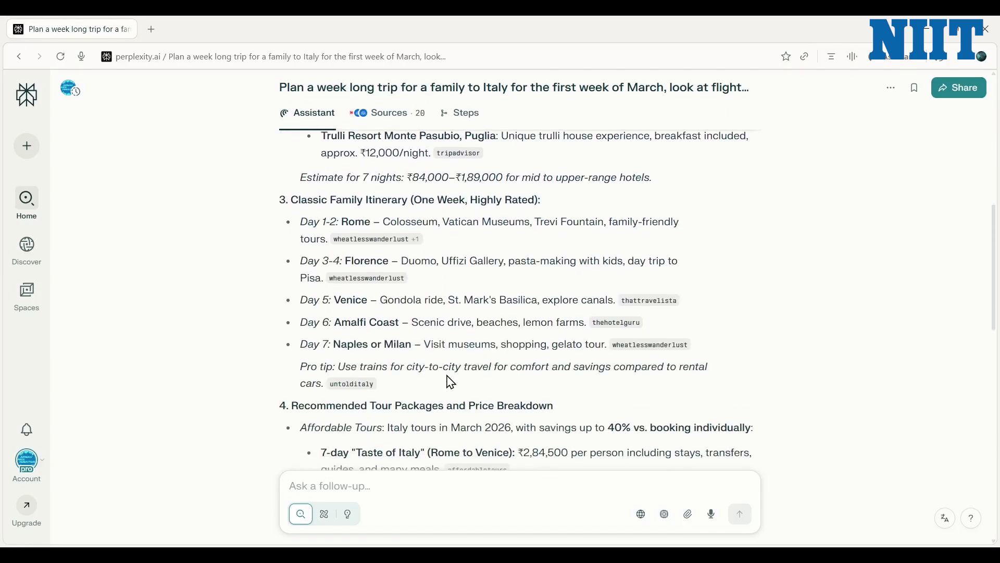
pyautogui.scroll(-5, 452, 383)
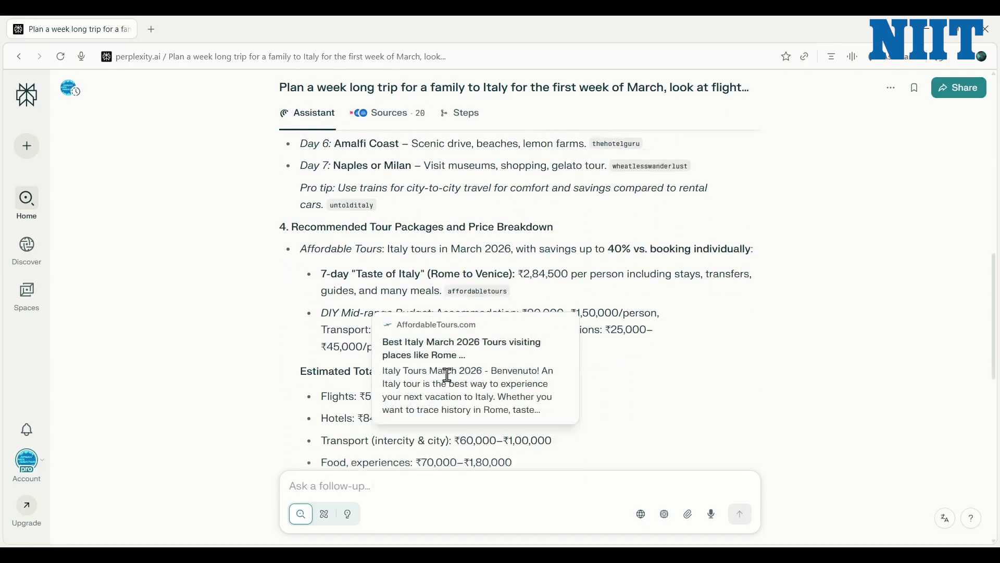
pyautogui.scroll(-3, 609, 399)
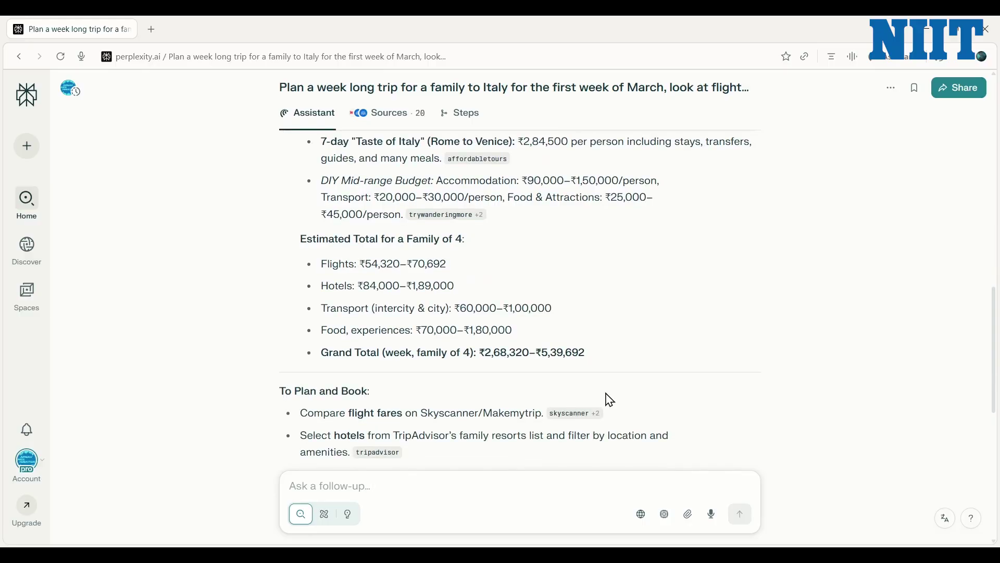
pyautogui.scroll(-6, 610, 400)
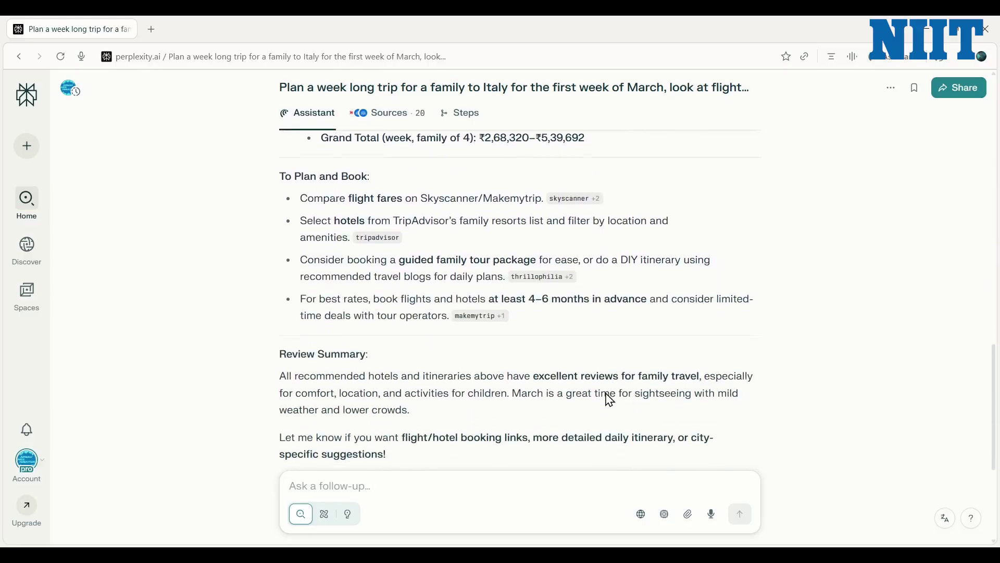
pyautogui.scroll(-2, 611, 400)
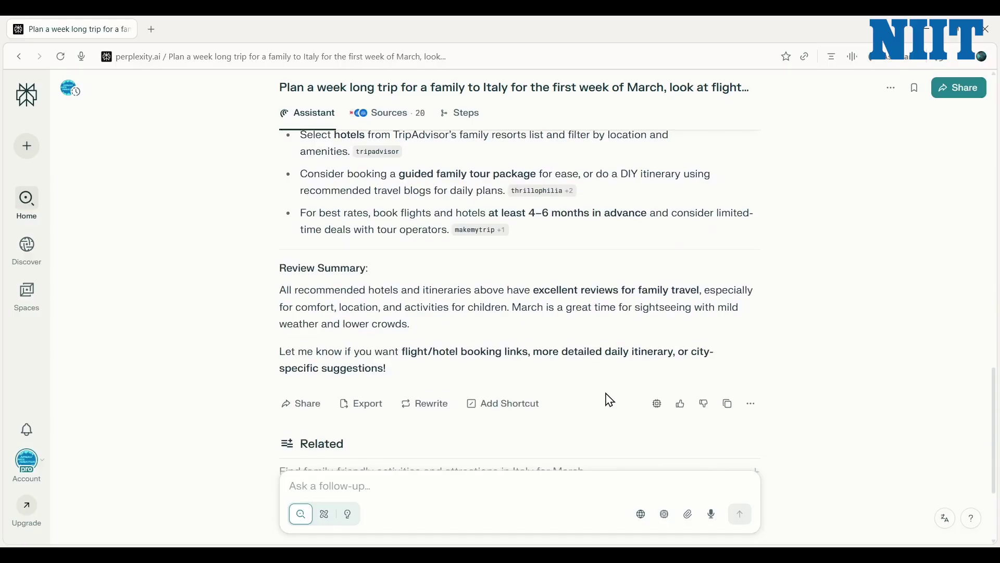
pyautogui.scroll(-1, 610, 399)
pyautogui.scroll(-1, 611, 401)
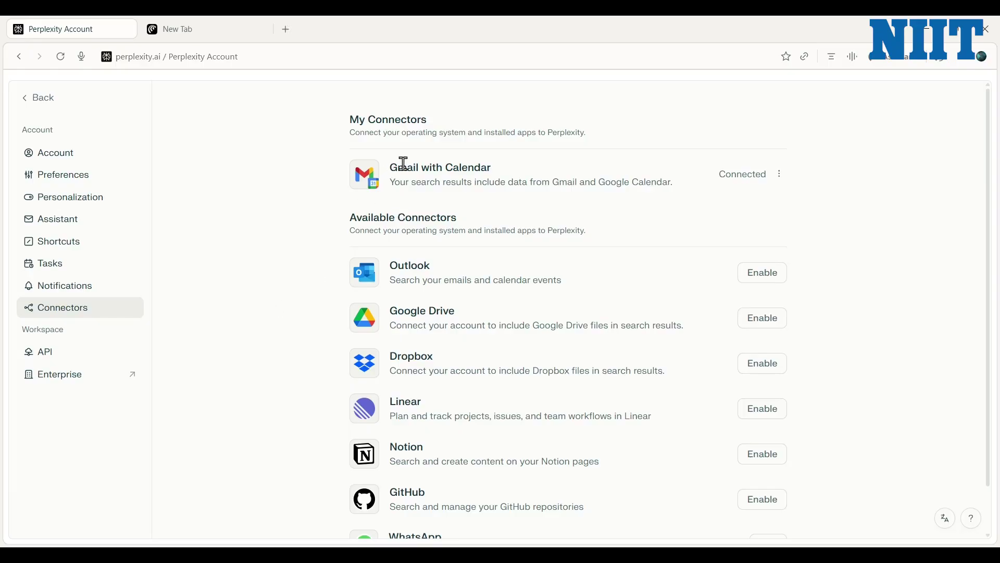
# - Switch from the Connectors settings to the new-tab start page's Ask box
pyautogui.scroll(-1, 279, 243)
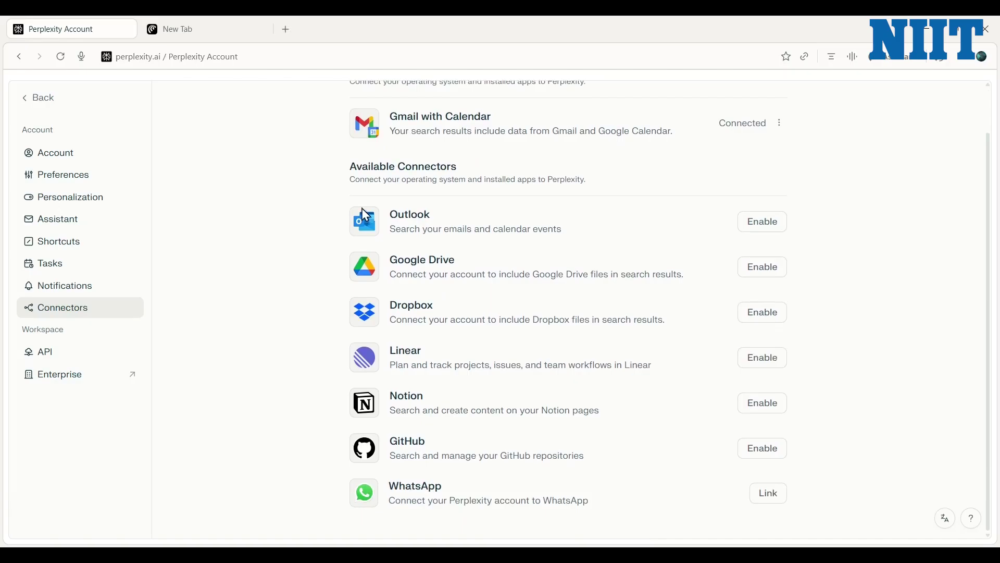
pyautogui.scroll(1, 290, 339)
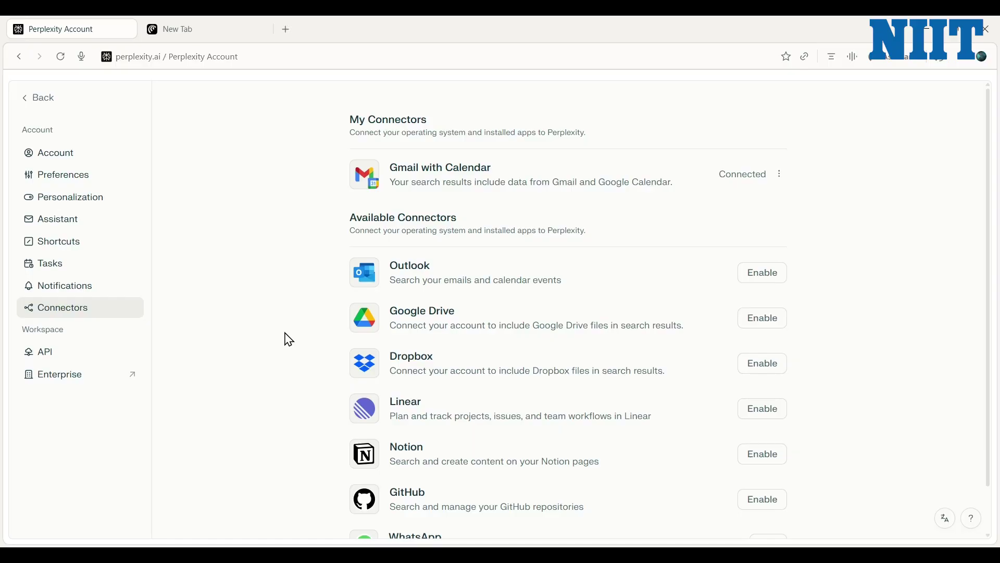
pyautogui.hotkey('ctrl', 'Tab')
pyautogui.click(441, 189)
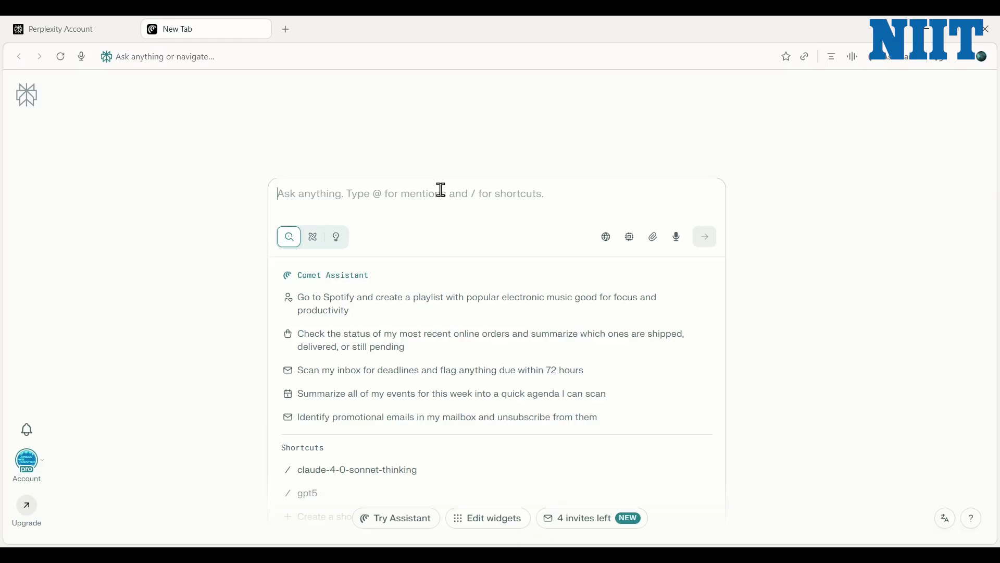
# - Ask 'What are my tasks for tomorrow?' and review the calendar-based answer
pyautogui.write('What are m')
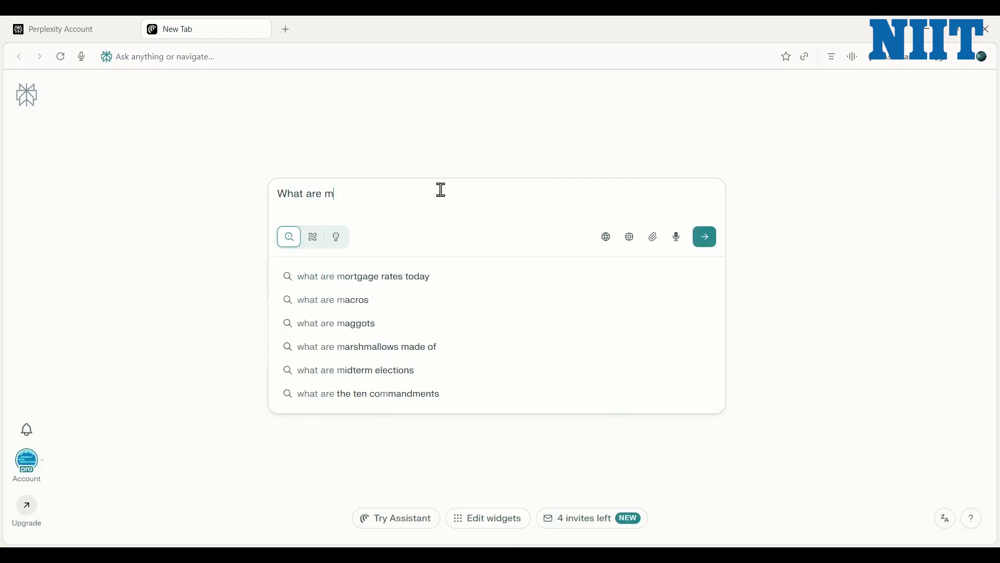
pyautogui.write('y tasks for tomorrow')
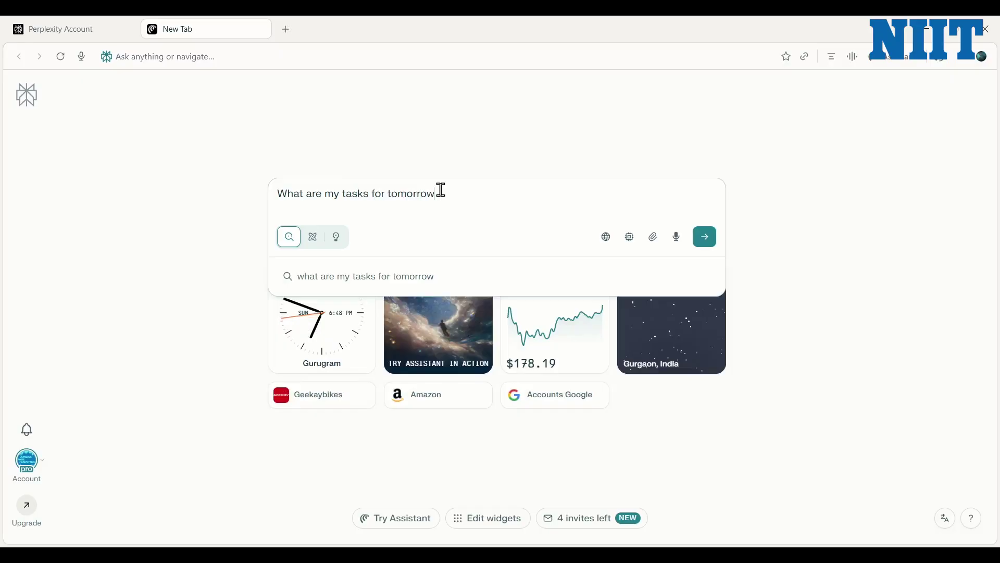
pyautogui.write('?')
pyautogui.press('Return')
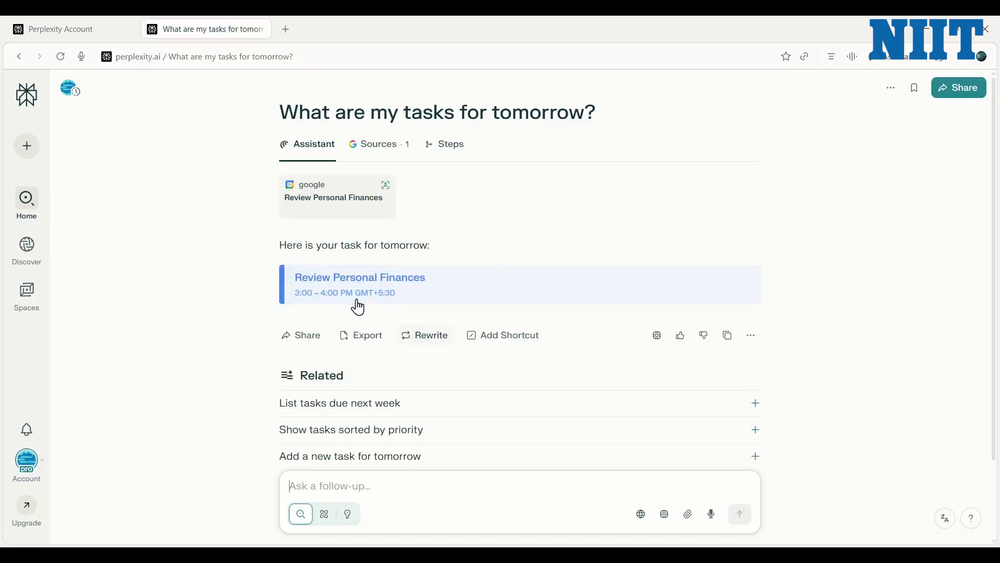
pyautogui.scroll(-2, 462, 362)
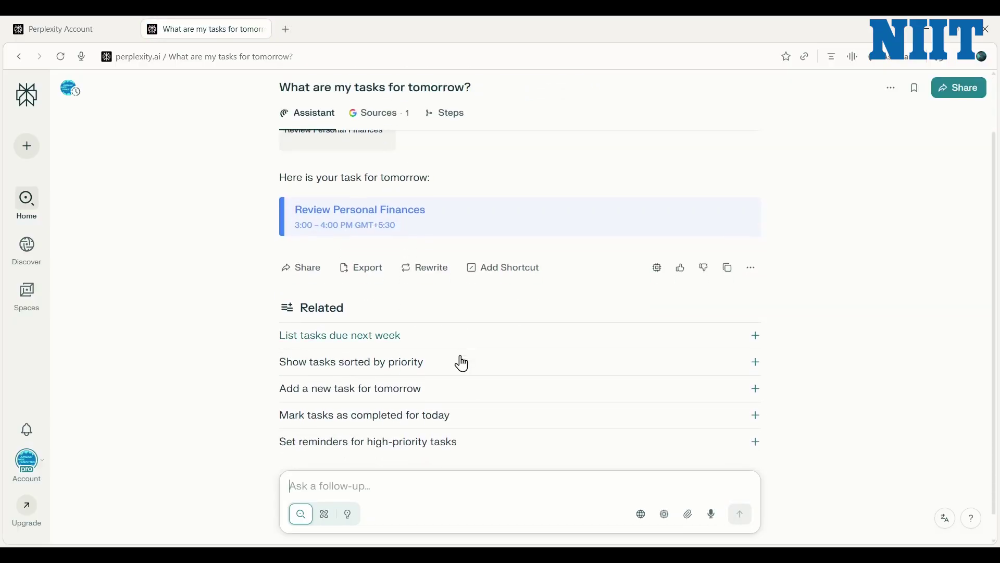
pyautogui.scroll(-1, 458, 361)
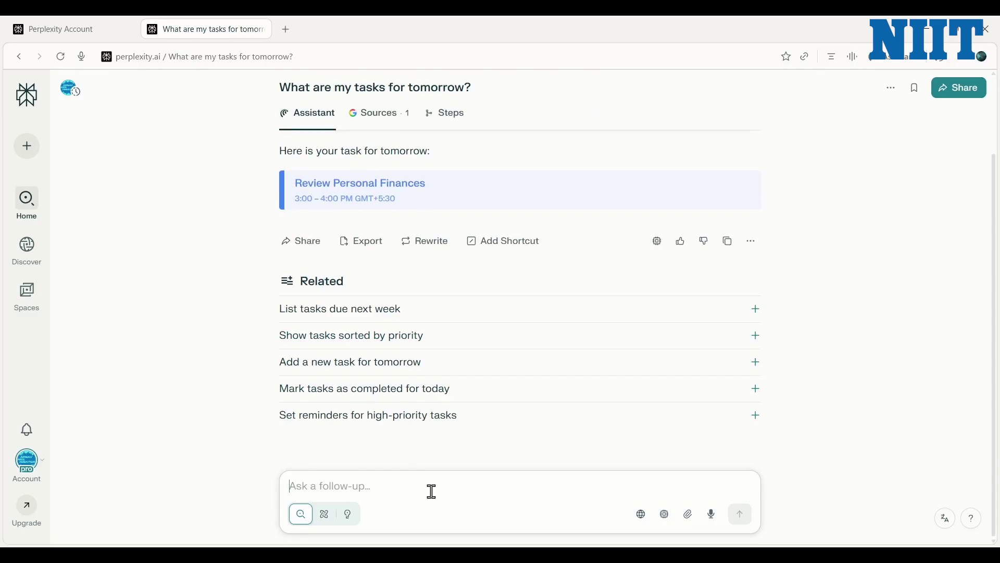
# - Request the personal finances checklist from email, review it, then return to the start page
pyautogui.write('Ch')
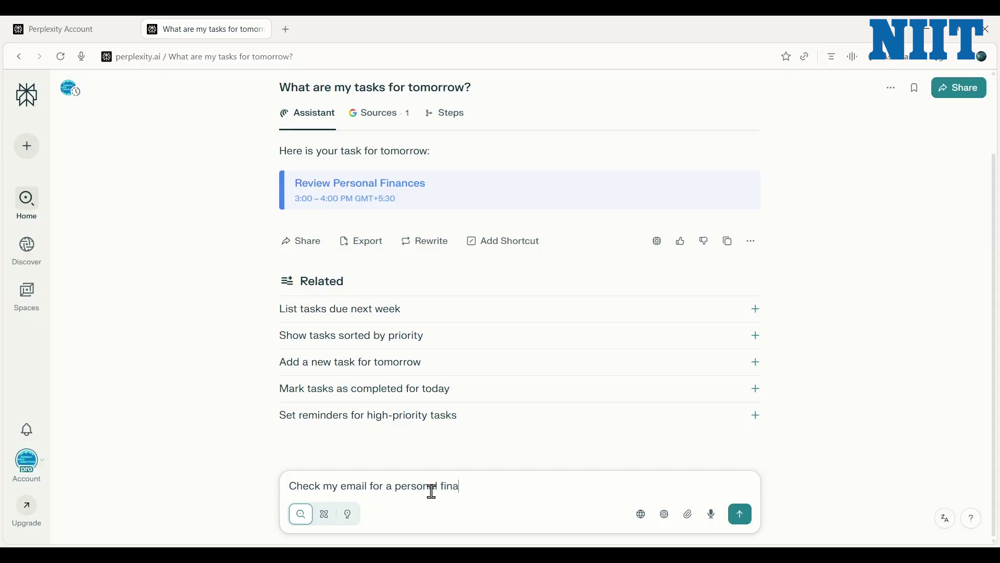
pyautogui.write('checklist and give it here')
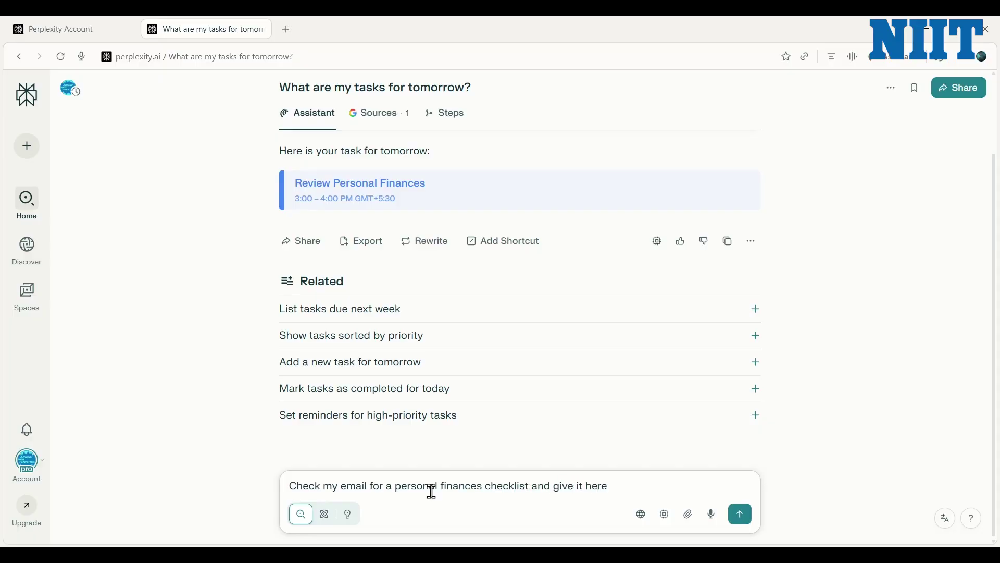
pyautogui.press('Return')
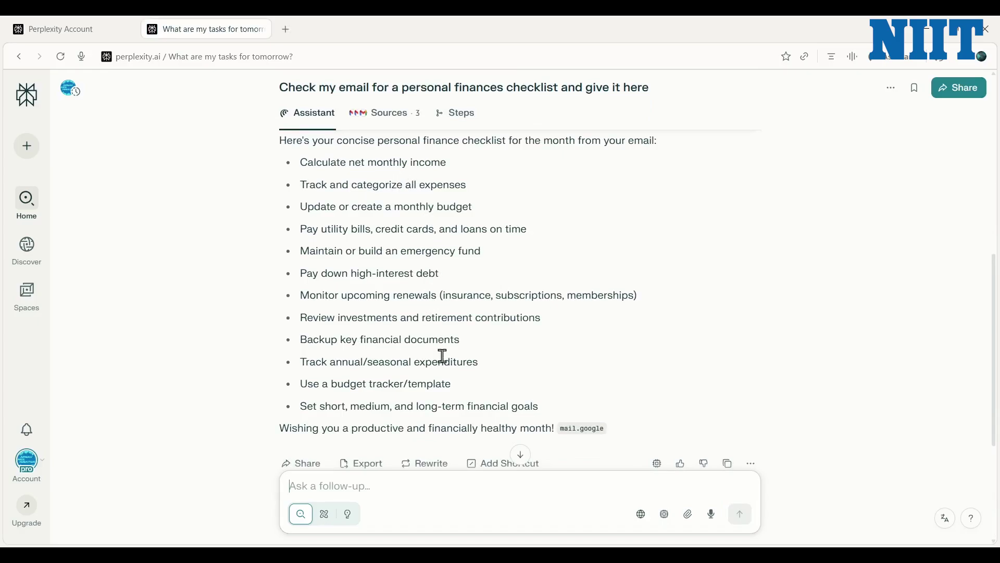
pyautogui.scroll(-1, 443, 350)
pyautogui.scroll(-1, 427, 350)
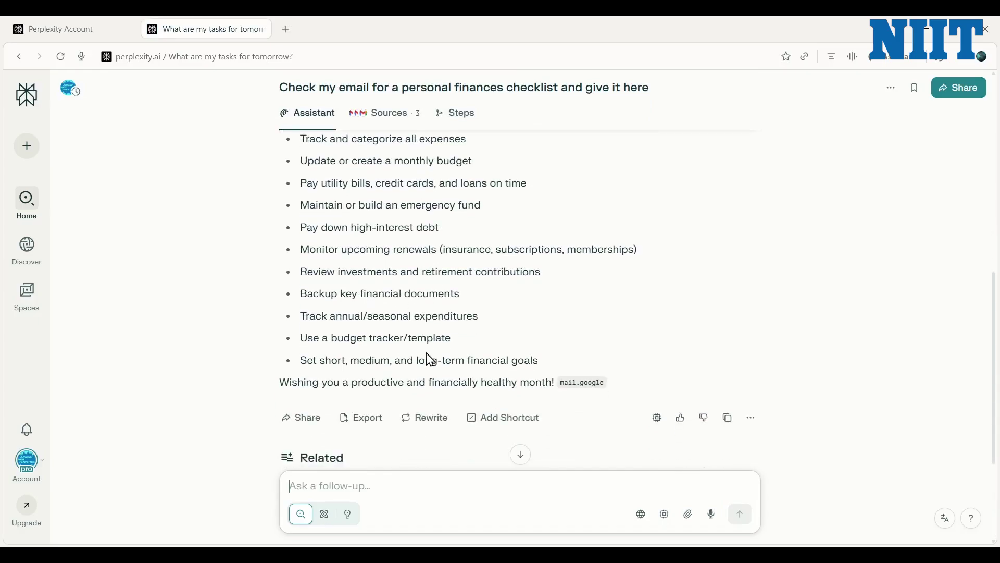
pyautogui.scroll(-1, 436, 335)
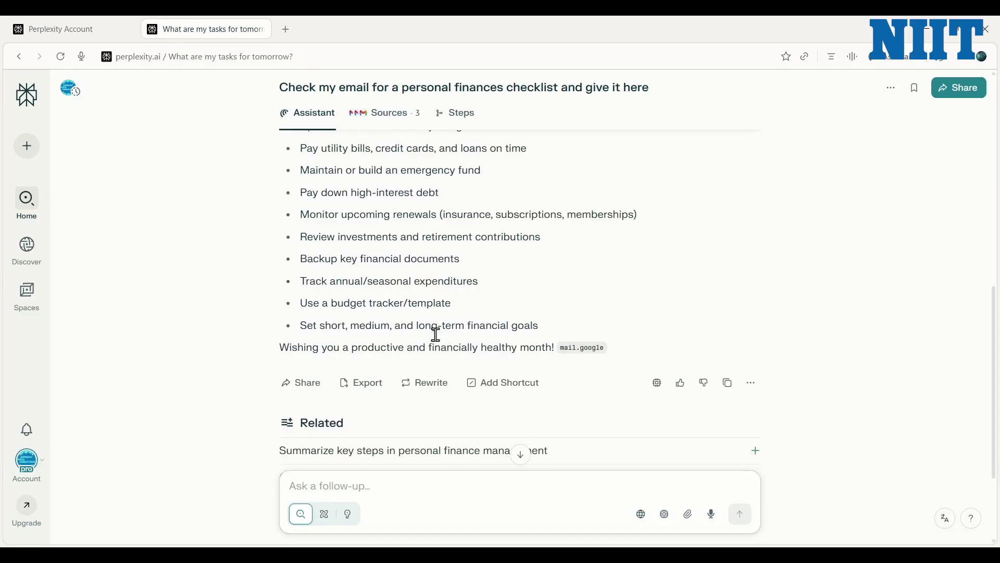
pyautogui.scroll(1, 436, 334)
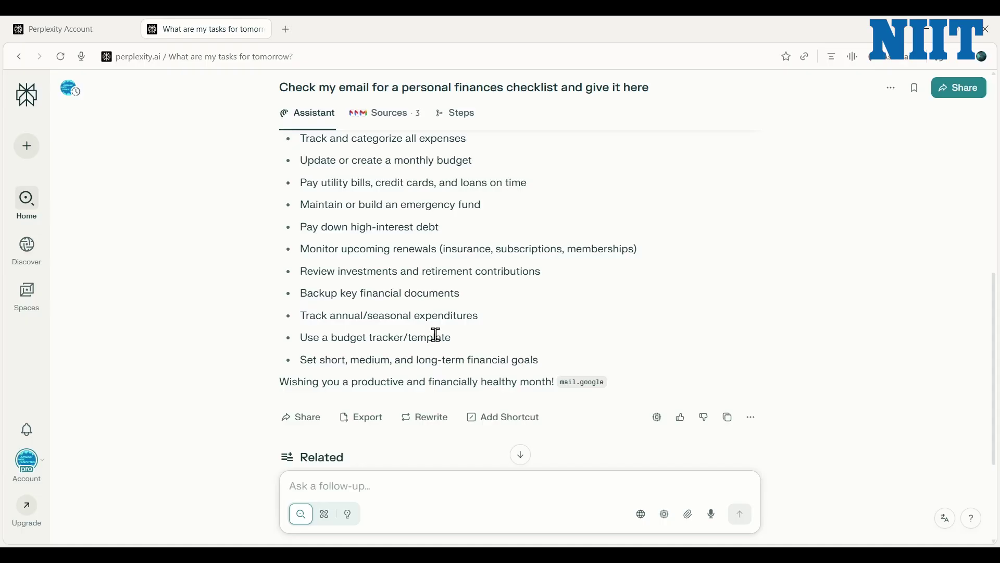
pyautogui.hotkey('alt', 'Home')
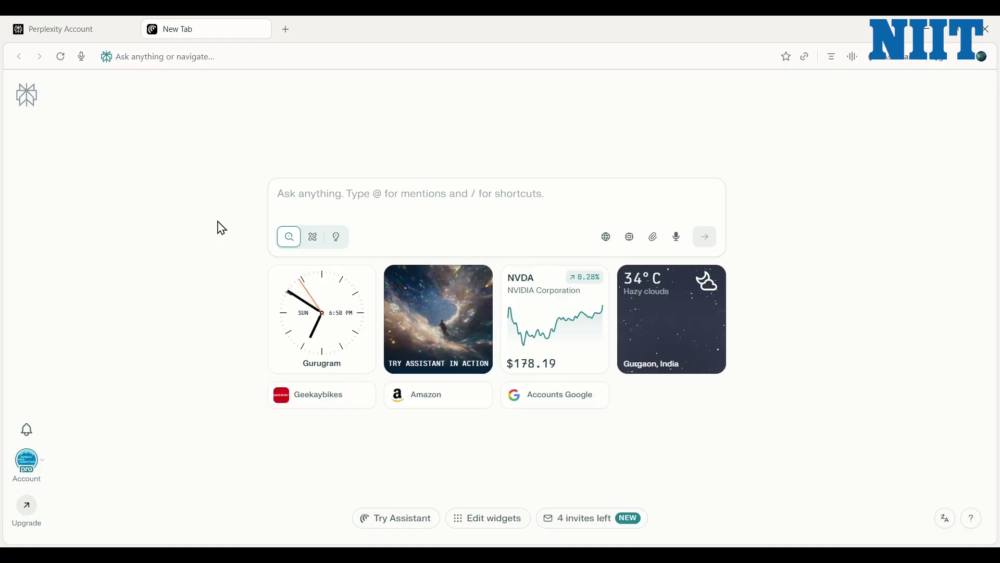
# - Run the /teach-me-comet shortcut from the start page's Ask box
pyautogui.click(294, 196)
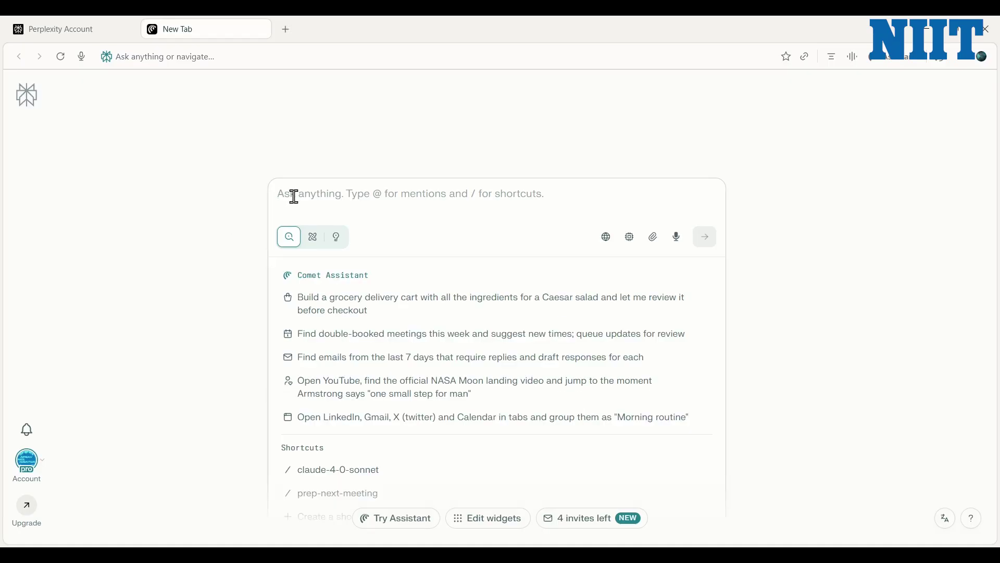
pyautogui.write('/')
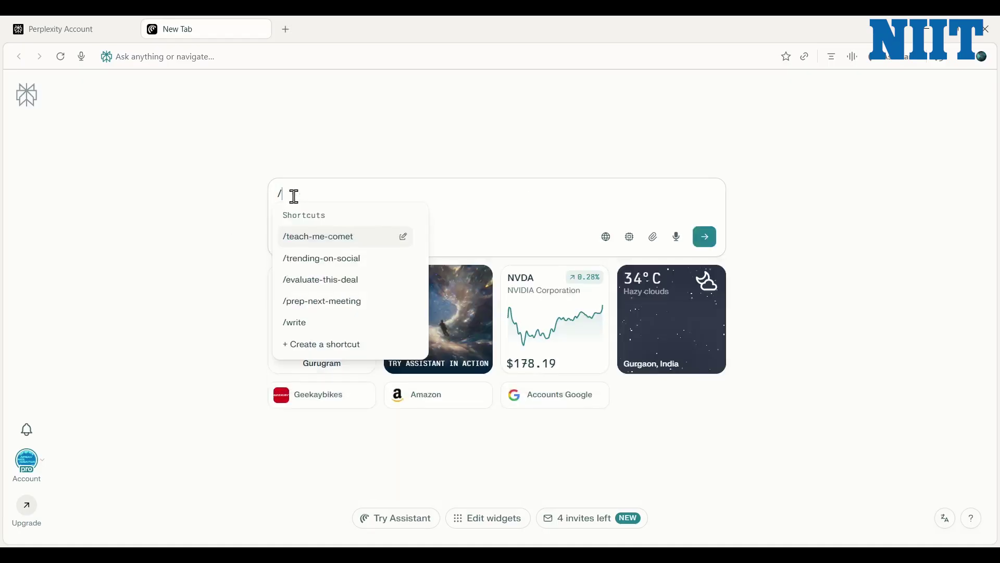
pyautogui.click(350, 247)
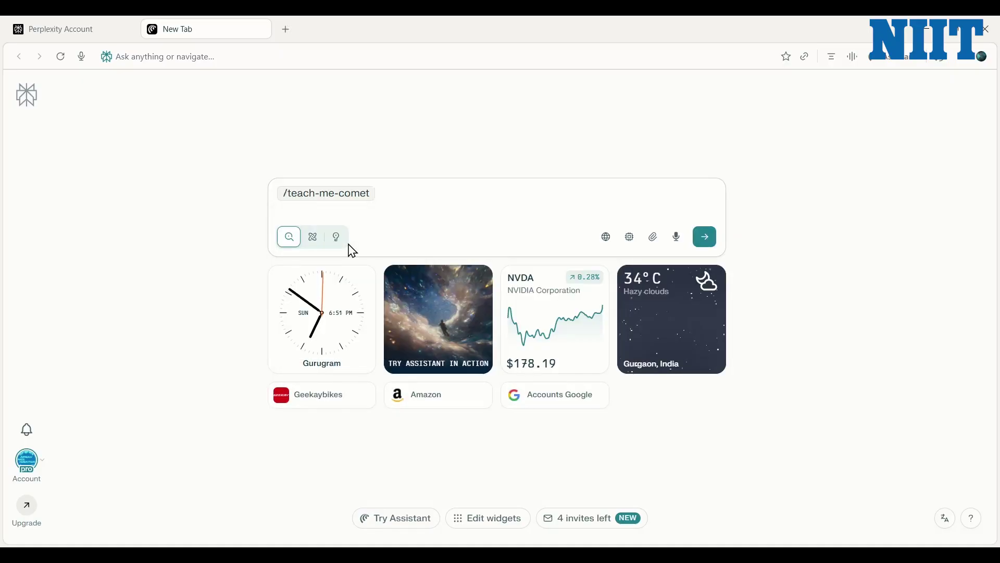
pyautogui.press('Return')
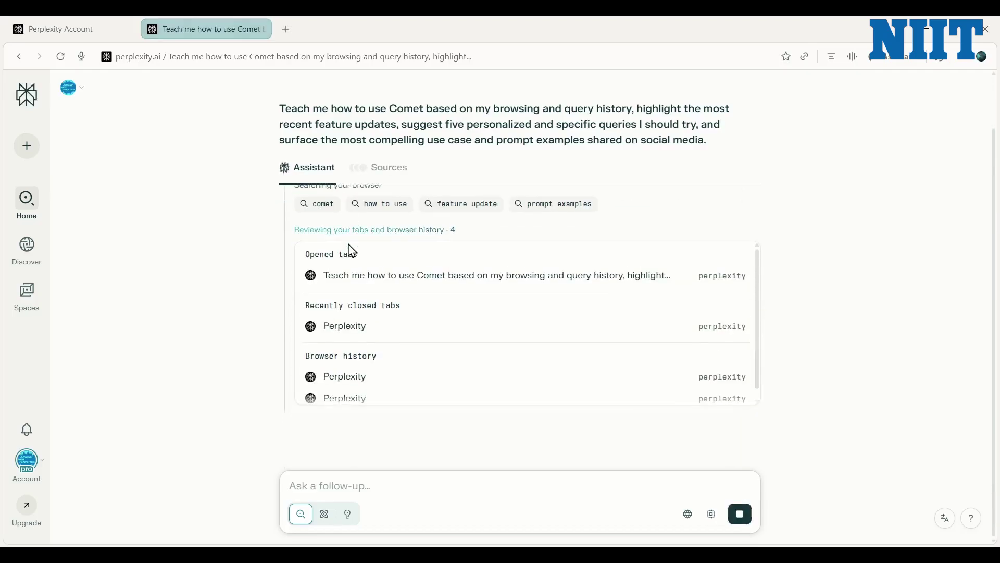
# - Scroll through the guide's five personalised queries, use cases and social-media prompts
pyautogui.scroll(-1, 352, 251)
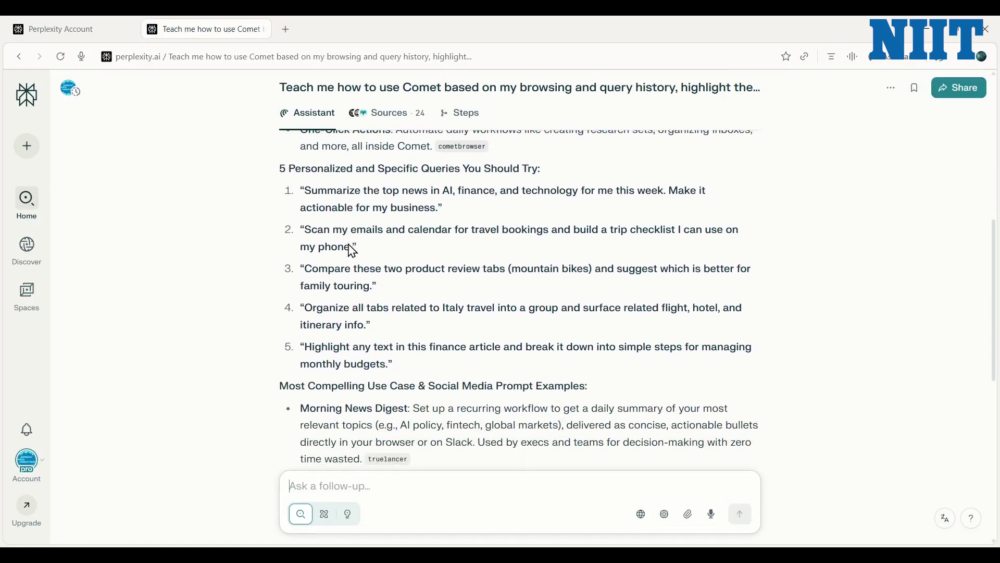
pyautogui.scroll(-3, 352, 251)
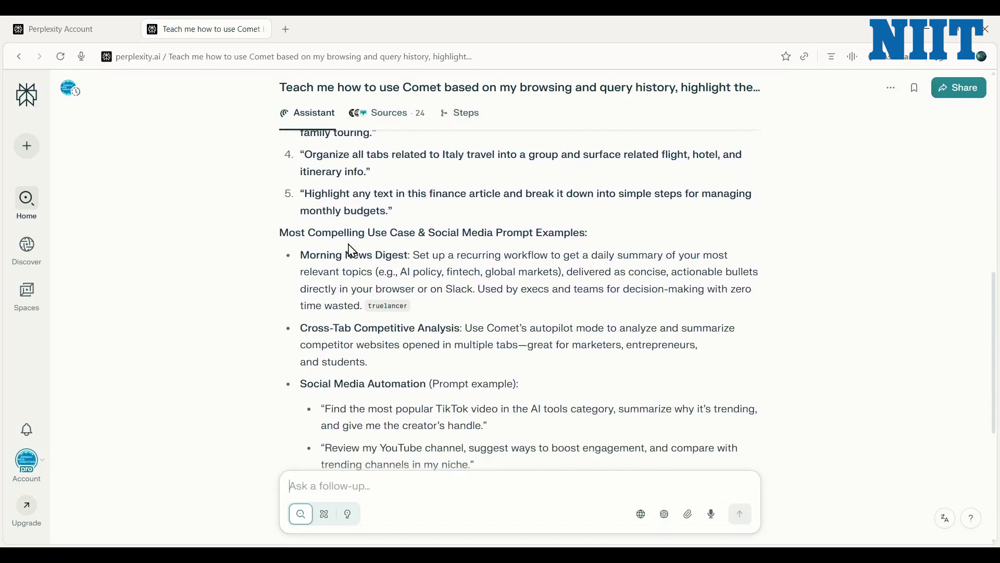
pyautogui.scroll(-3, 352, 251)
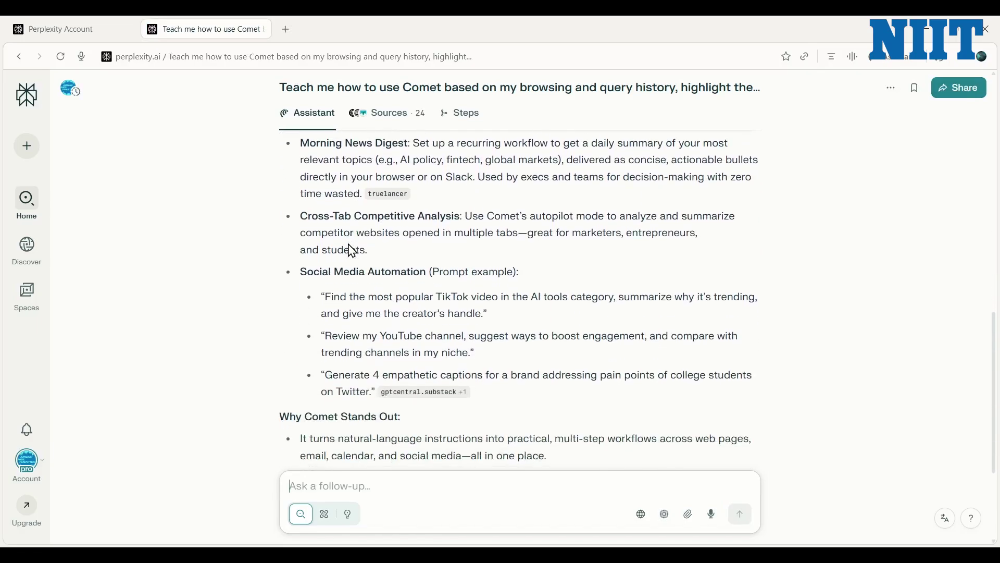
pyautogui.scroll(-4, 352, 251)
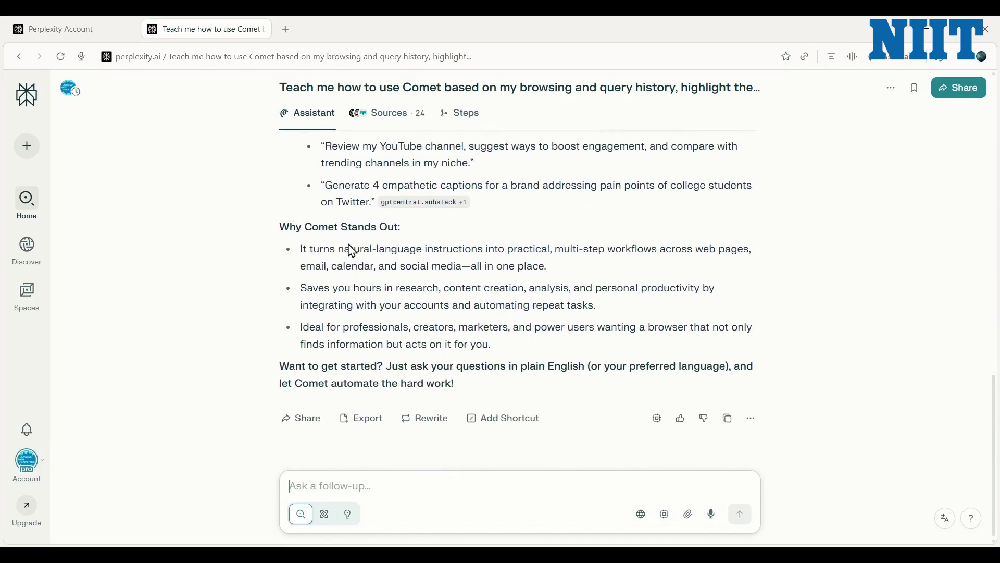